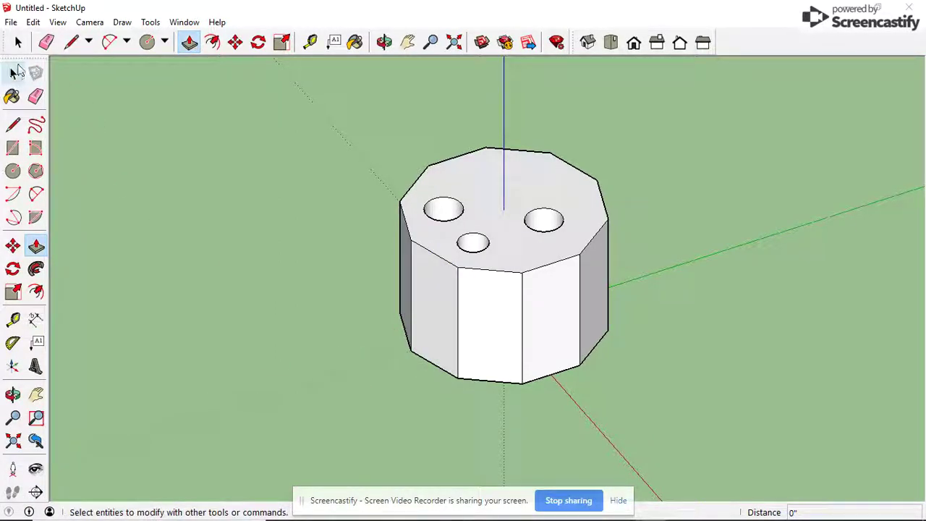
Step: Tilt the view slightly to look more onto the top of the decagonal solid
{"action": "left_click", "coordinate": [14, 73]}
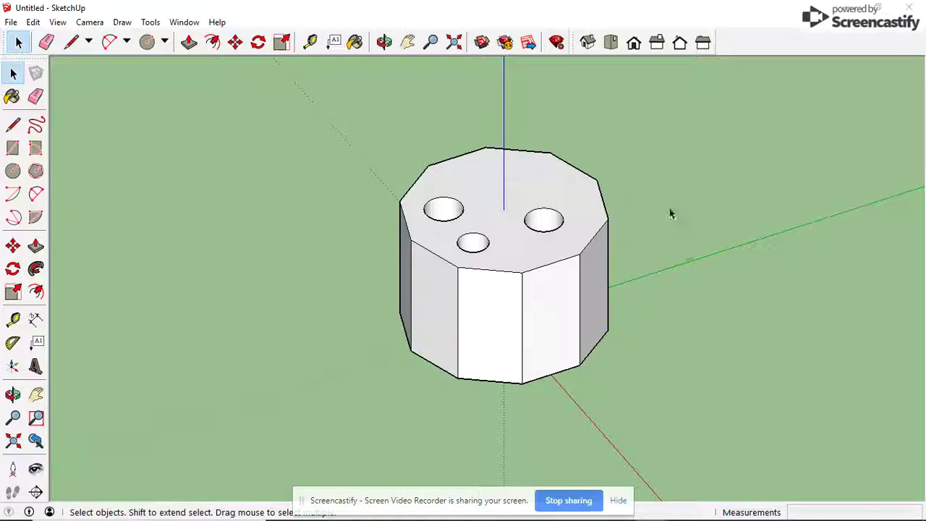
{"action": "key", "text": "o"}
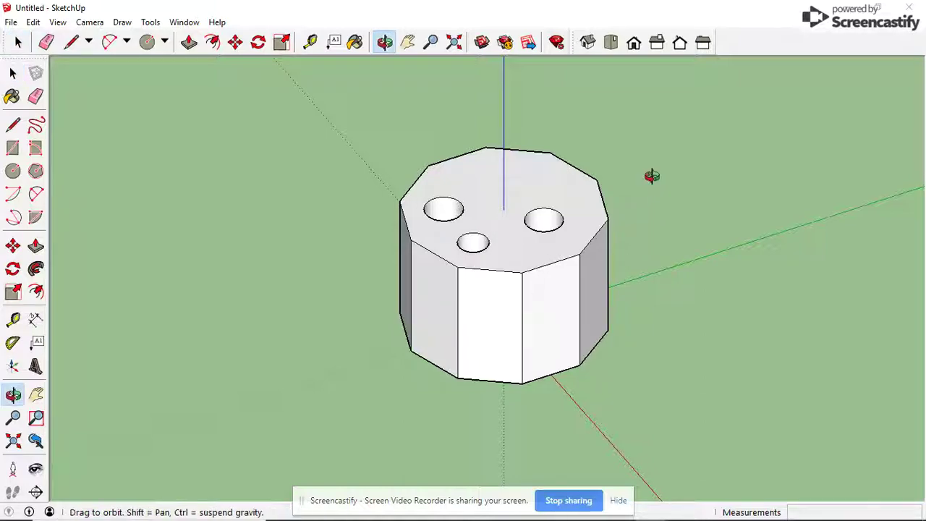
{"action": "left_click_drag", "start_coordinate": [653, 177], "coordinate": [662, 139]}
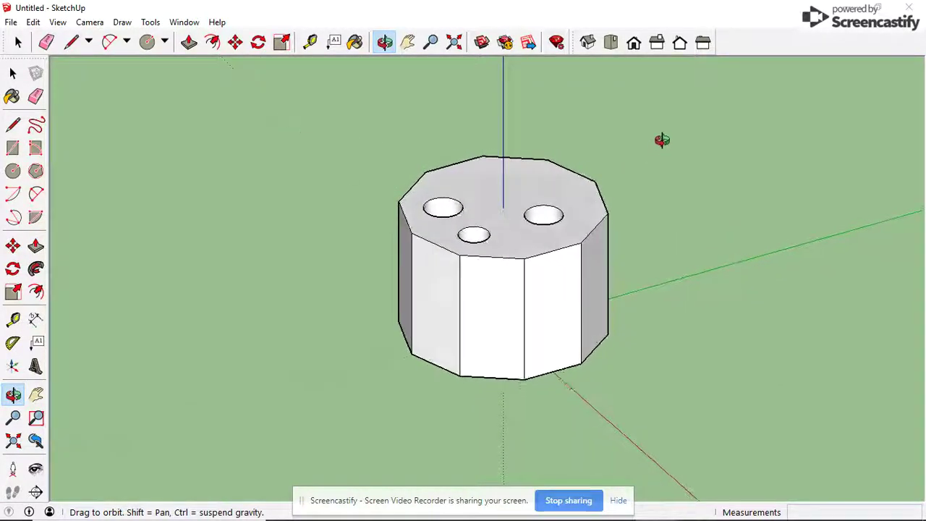
{"action": "key", "text": "space"}
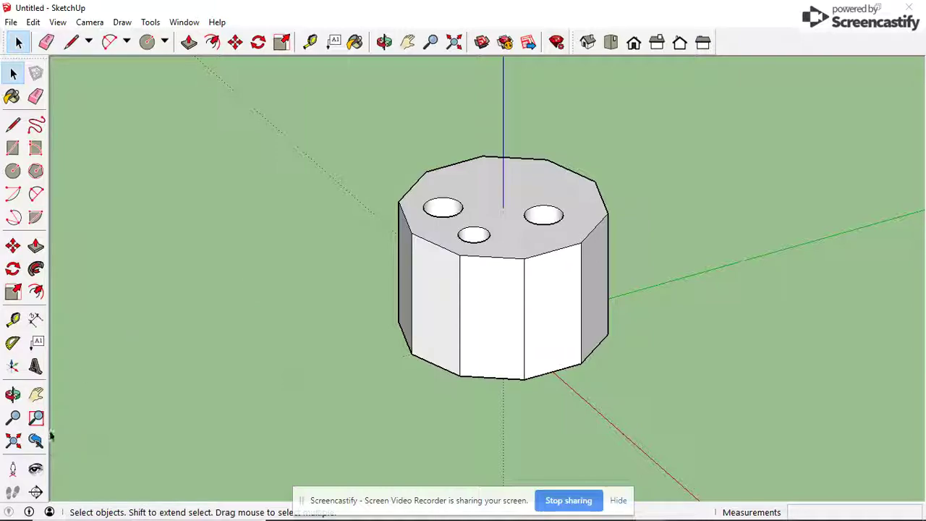
Step: Place a vertical section plane on the front face, then orbit to view the cut bores
{"action": "left_click", "coordinate": [36, 492]}
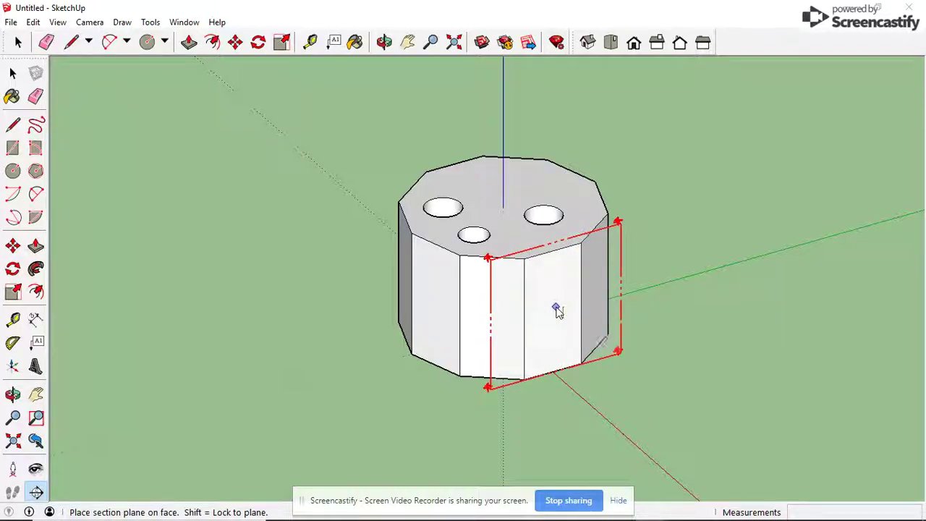
{"action": "left_click", "coordinate": [556, 310]}
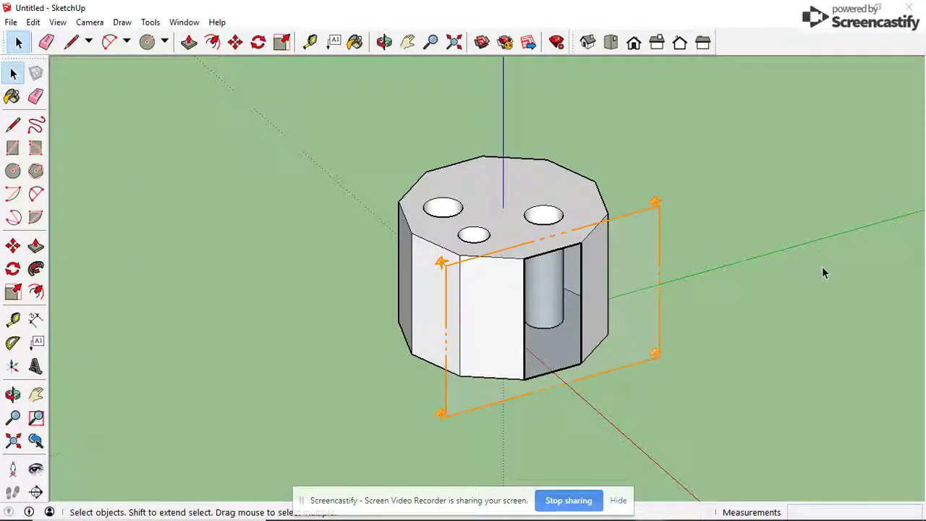
{"action": "middle_click_drag", "start_coordinate": [762, 335], "coordinate": [460, 258]}
{"action": "left_click_drag", "start_coordinate": [461, 257], "coordinate": [514, 265]}
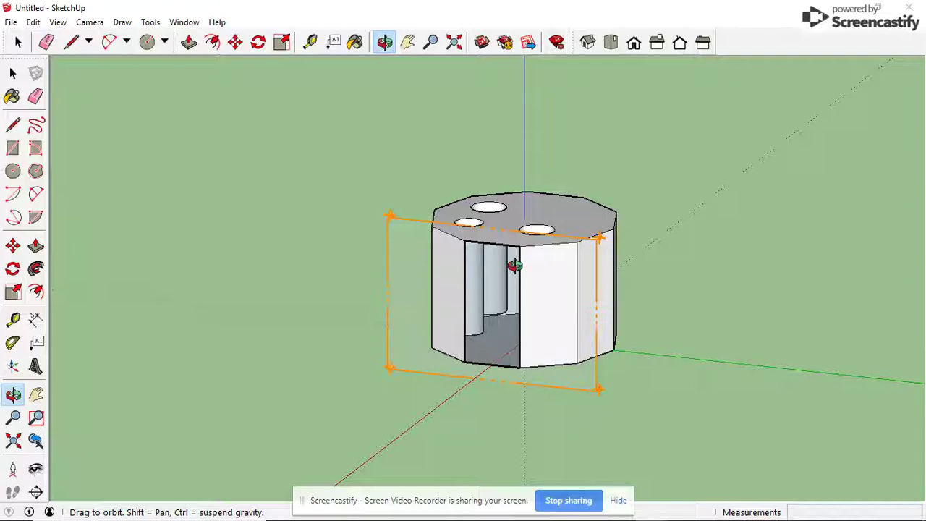
{"action": "key", "text": "space"}
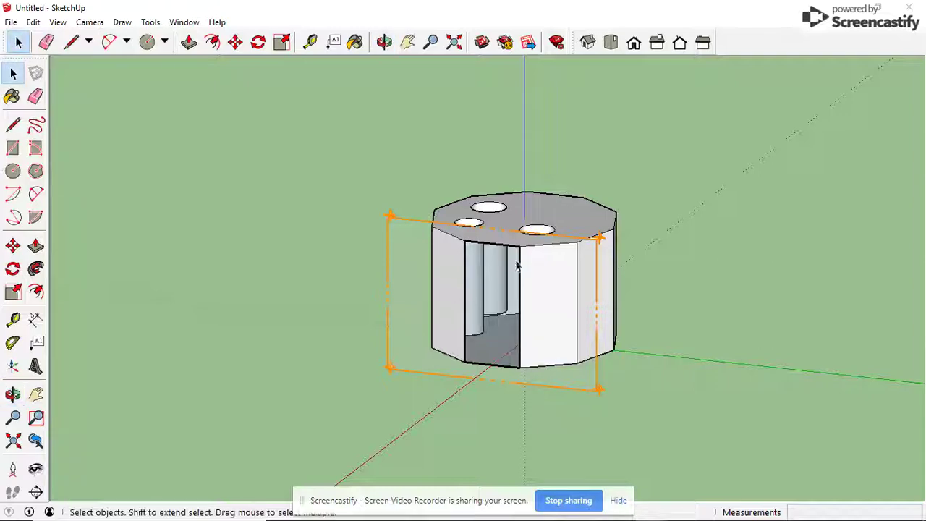
Step: Move the vertical section plane deeper along the red axis so it slices through two bores
{"action": "left_click", "coordinate": [235, 41]}
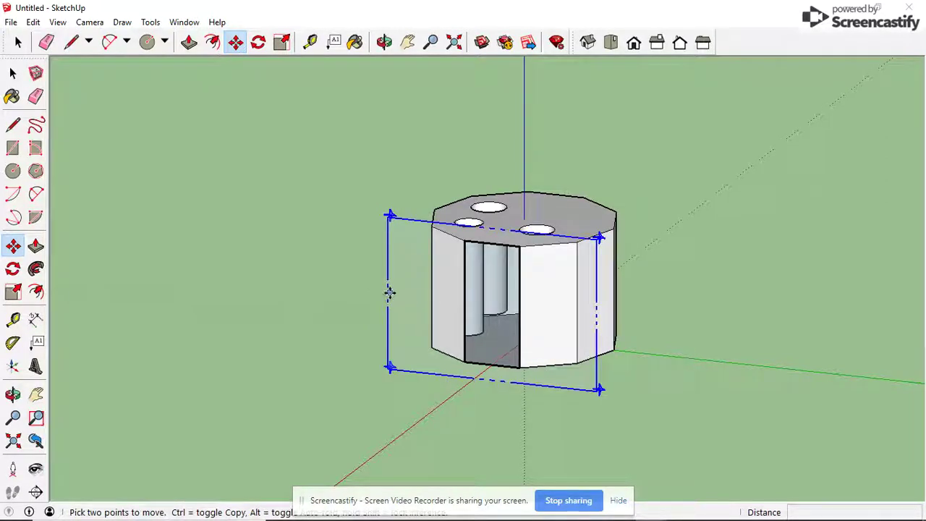
{"action": "left_click", "coordinate": [448, 375]}
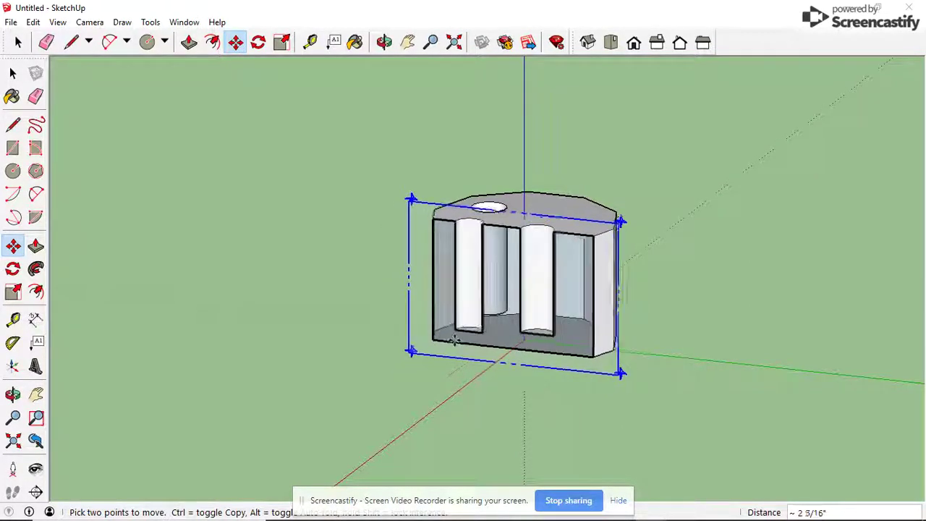
{"action": "left_click", "coordinate": [461, 335]}
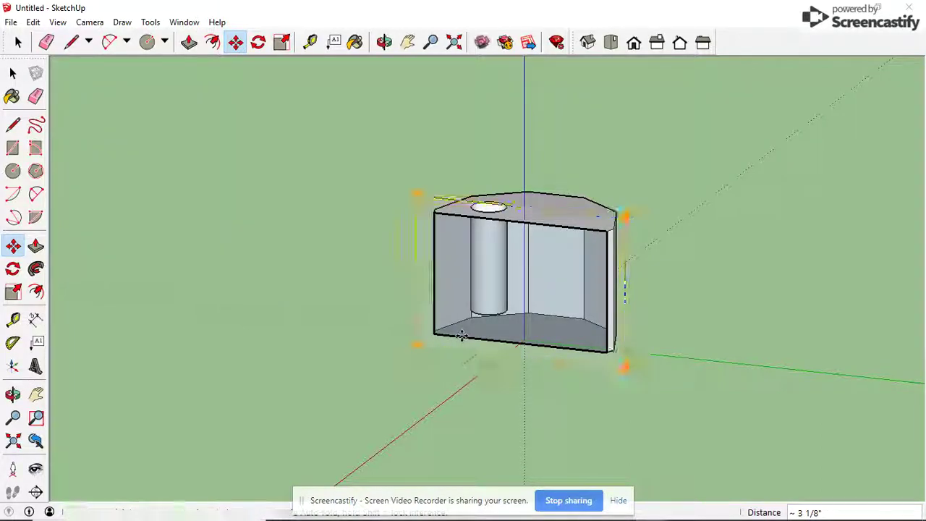
{"action": "scroll", "coordinate": [541, 314], "scroll_direction": "up", "scroll_amount": 6}
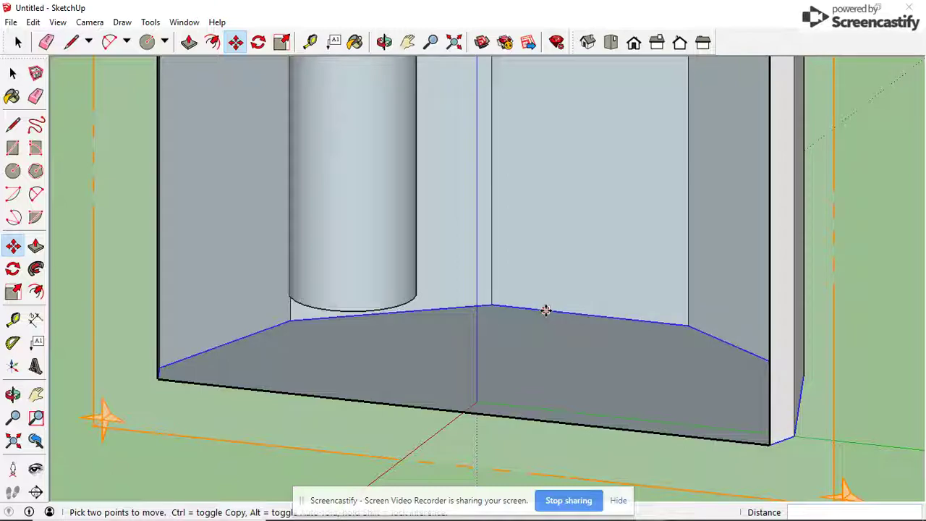
{"action": "scroll", "coordinate": [543, 314], "scroll_direction": "down", "scroll_amount": 5}
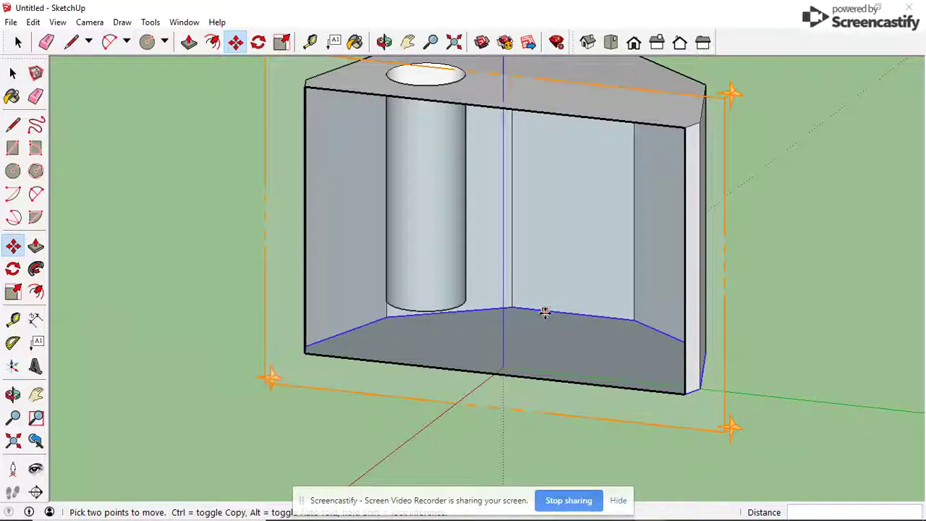
{"action": "scroll", "coordinate": [544, 311], "scroll_direction": "down", "scroll_amount": 1}
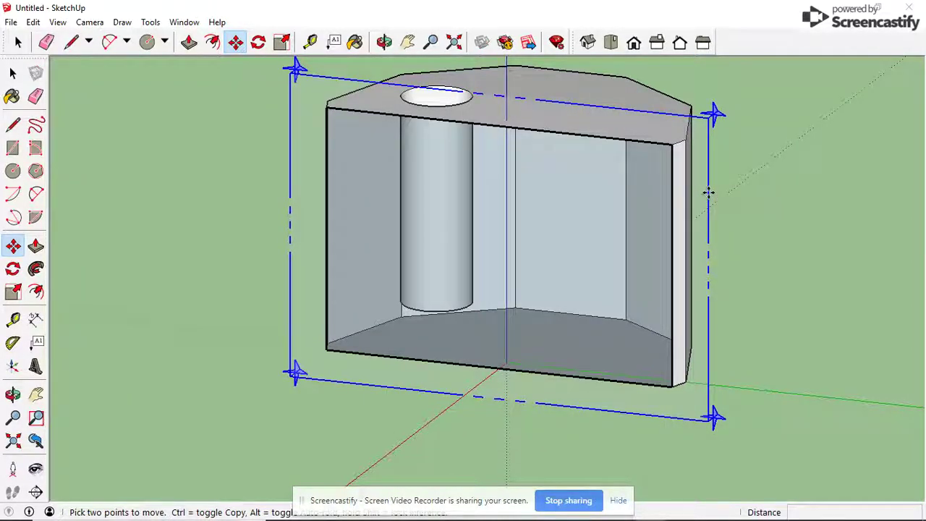
{"action": "left_click_drag", "start_coordinate": [706, 192], "coordinate": [686, 169]}
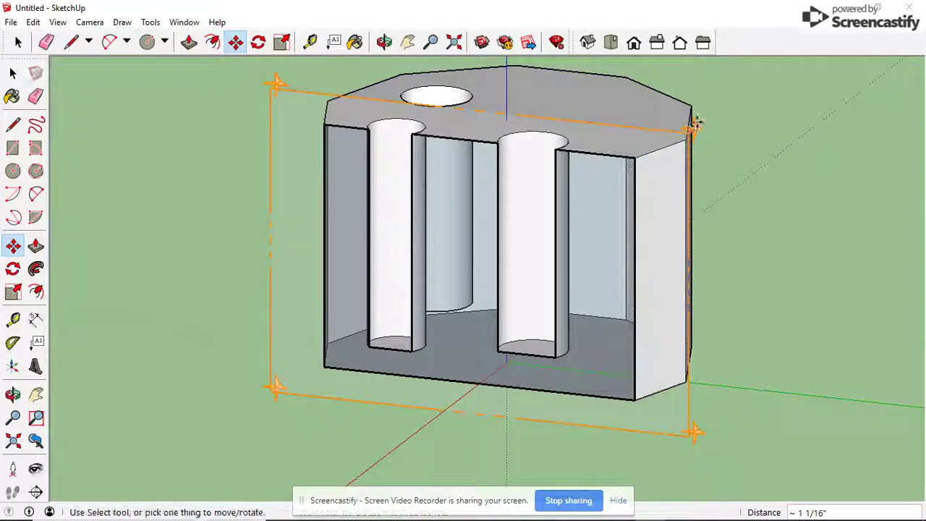
Step: Undo the accidental skew of the solid's walls and pick up the section plane again
{"action": "left_click_drag", "start_coordinate": [686, 136], "coordinate": [760, 133]}
{"action": "key", "text": "Escape"}
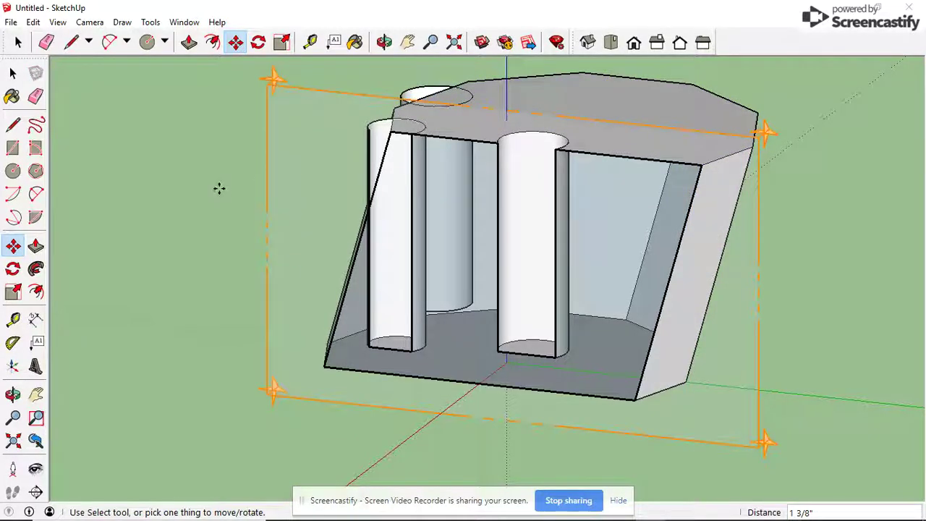
{"action": "key", "text": "ctrl+z"}
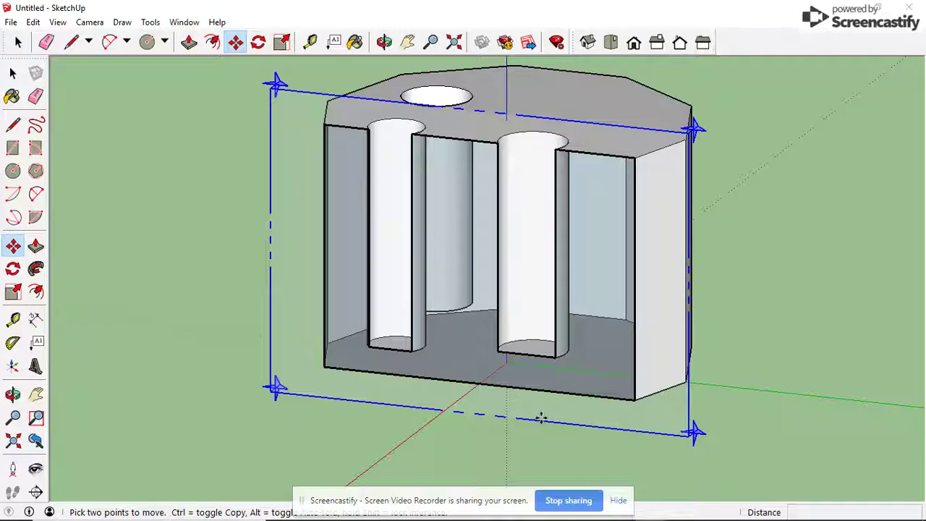
{"action": "left_click", "coordinate": [541, 417]}
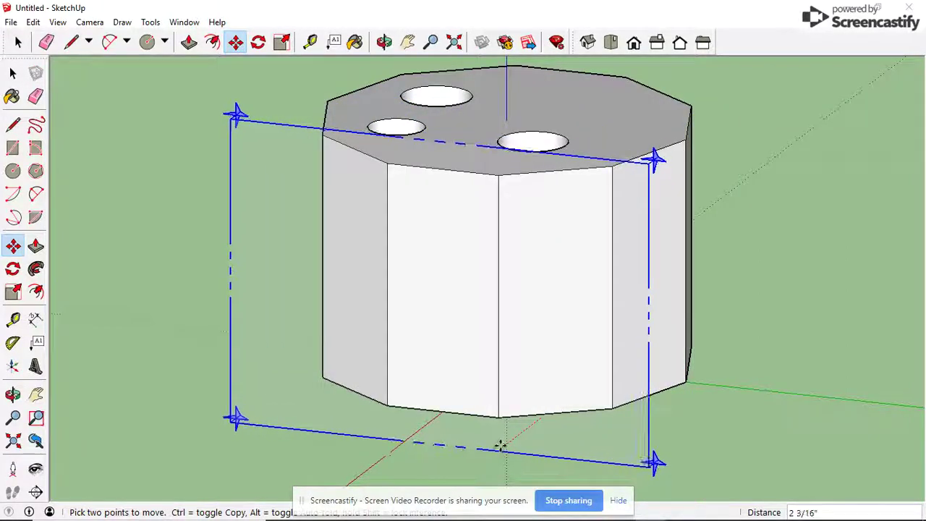
Step: Move the vertical section plane out in front of the solid, then select and delete it
{"action": "left_click", "coordinate": [434, 389]}
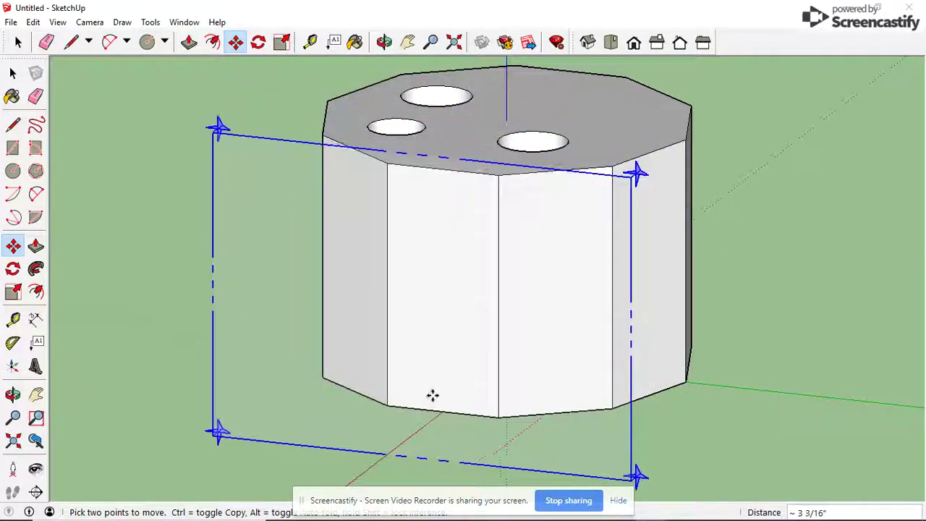
{"action": "left_click", "coordinate": [15, 74]}
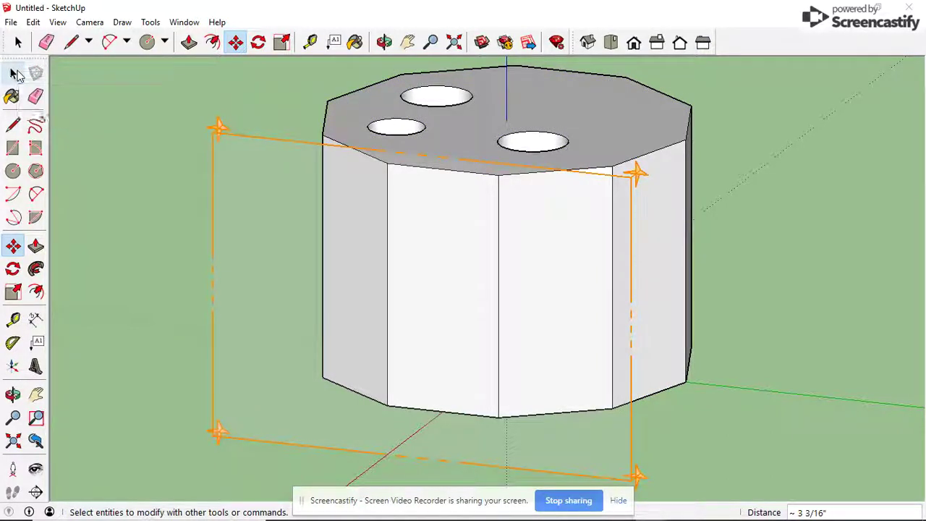
{"action": "left_click", "coordinate": [215, 200]}
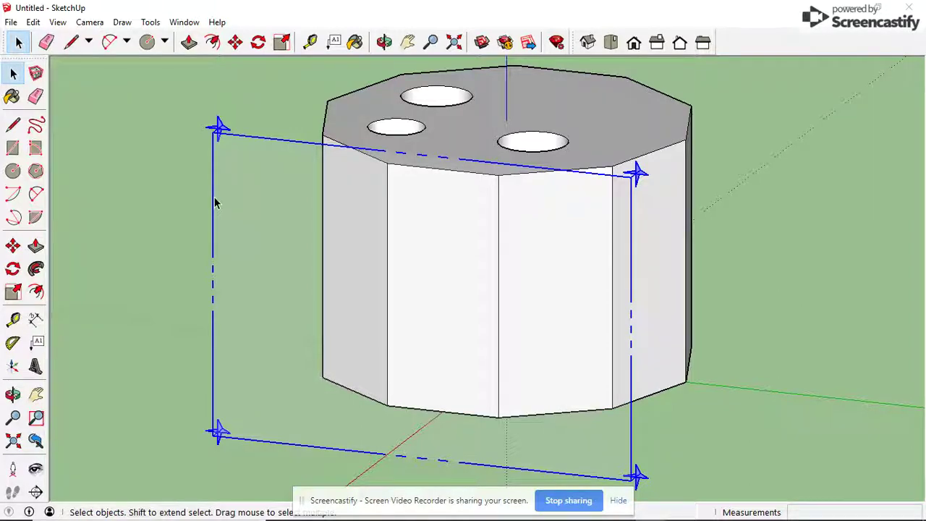
{"action": "key", "text": "Delete"}
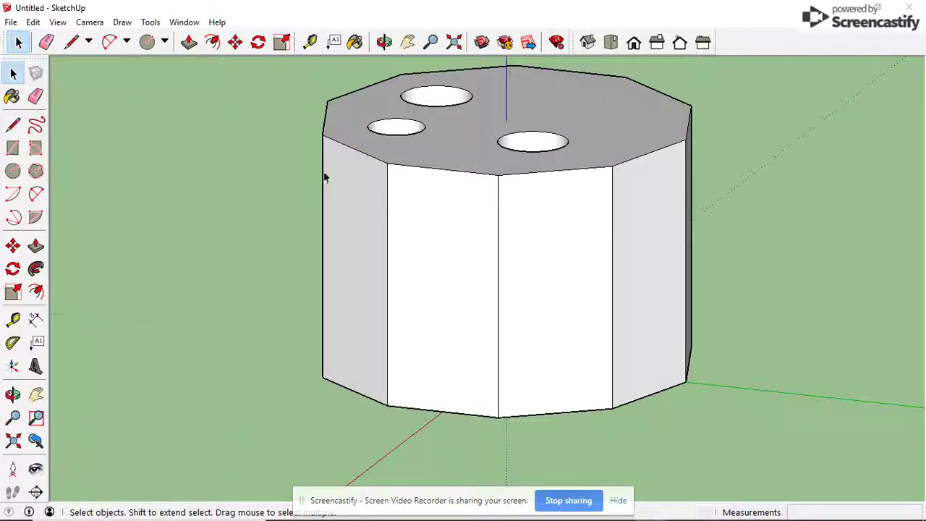
Step: Place a horizontal section plane on the top face and orbit to look down into the three bores
{"action": "scroll", "coordinate": [703, 262], "scroll_direction": "down", "scroll_amount": 3}
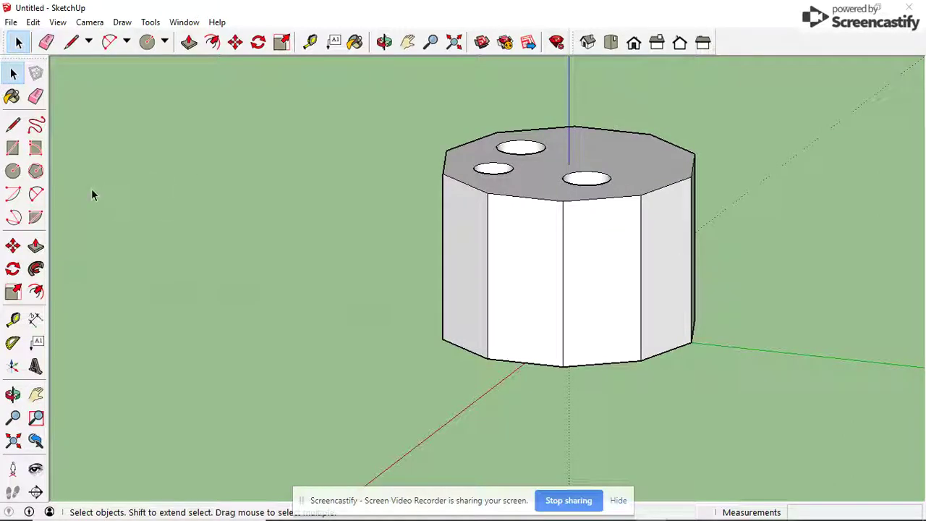
{"action": "left_click", "coordinate": [35, 492]}
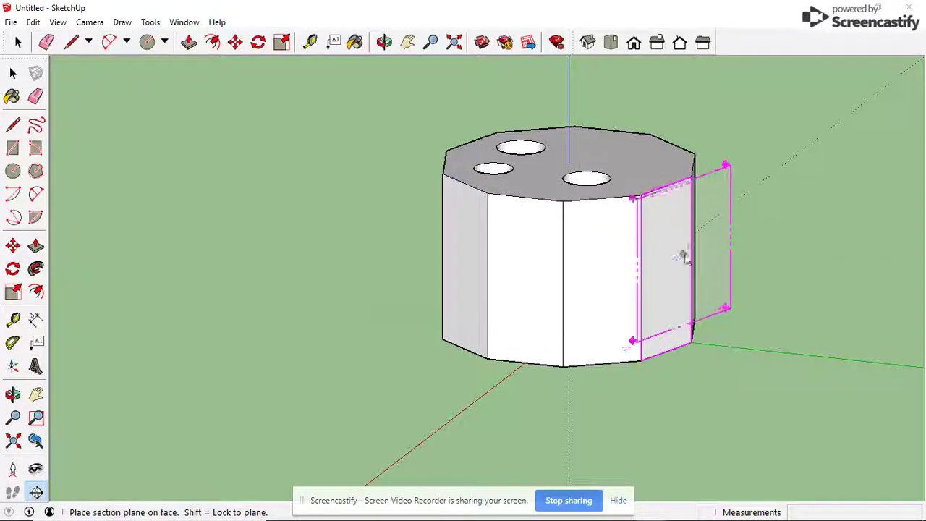
{"action": "left_click", "coordinate": [565, 158]}
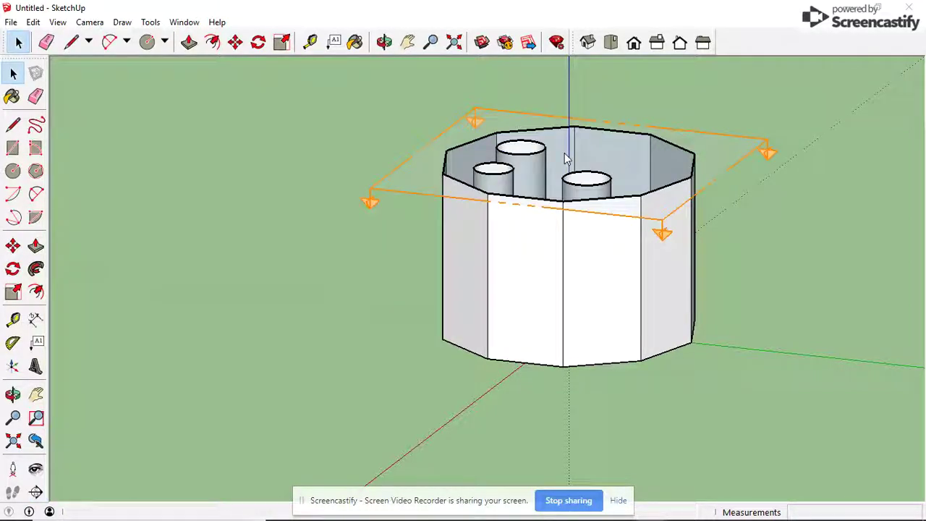
{"action": "mouse_move", "coordinate": [666, 113]}
{"action": "middle_mouse_down"}
{"action": "mouse_move", "coordinate": [637, 224]}
{"action": "mouse_move", "coordinate": [651, 444]}
{"action": "mouse_move", "coordinate": [647, 393]}
{"action": "mouse_move", "coordinate": [533, 413]}
{"action": "mouse_move", "coordinate": [562, 420]}
{"action": "mouse_move", "coordinate": [599, 397]}
{"action": "middle_mouse_up"}
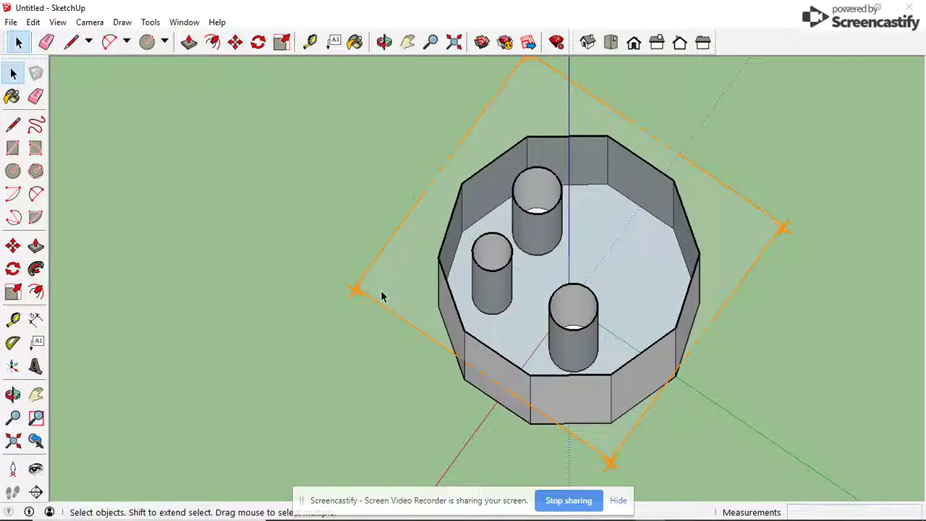
Step: Lower the horizontal section plane about 3 5/8" toward the base and view it from the side
{"action": "left_click", "coordinate": [13, 246]}
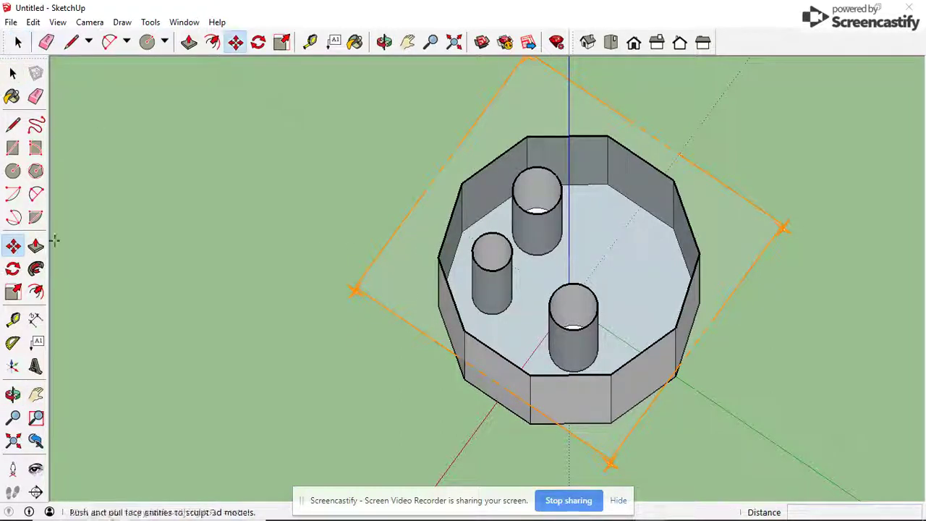
{"action": "left_click", "coordinate": [395, 313]}
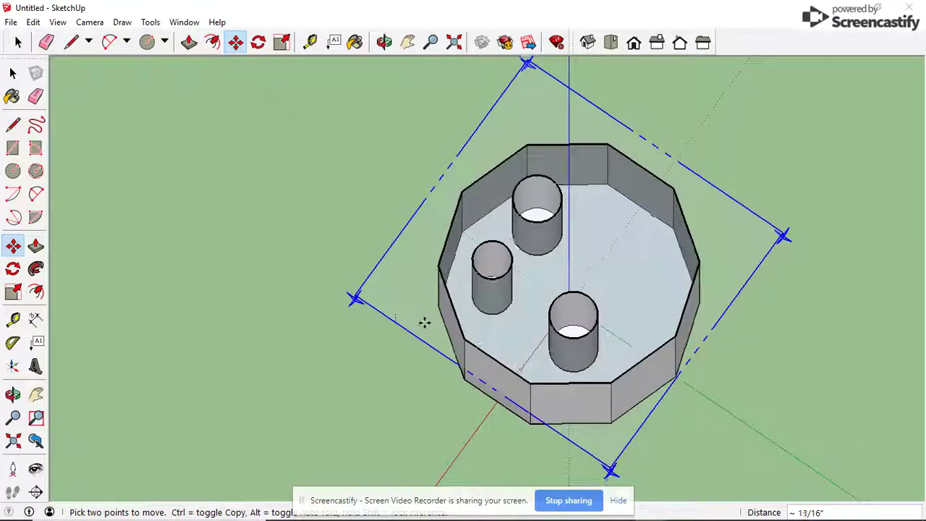
{"action": "left_click", "coordinate": [410, 346]}
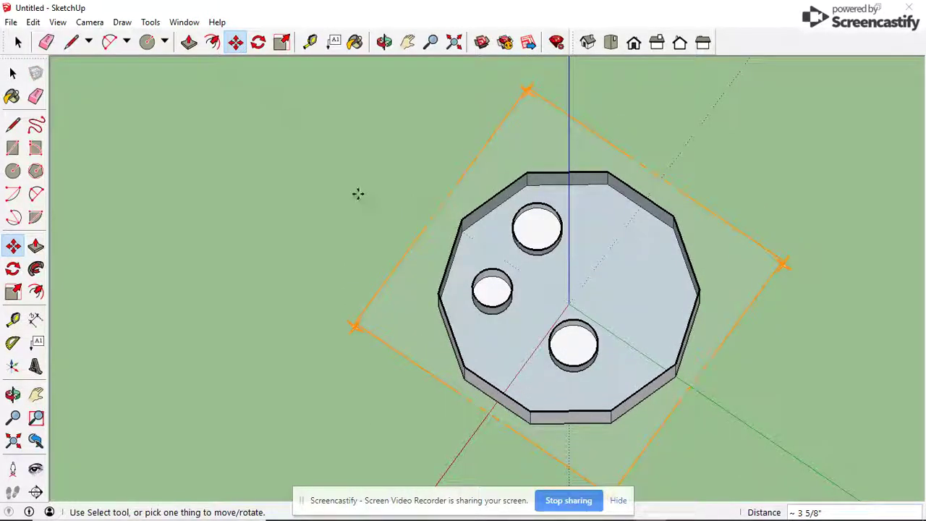
{"action": "middle_click_drag", "start_coordinate": [789, 187], "coordinate": [817, 108]}
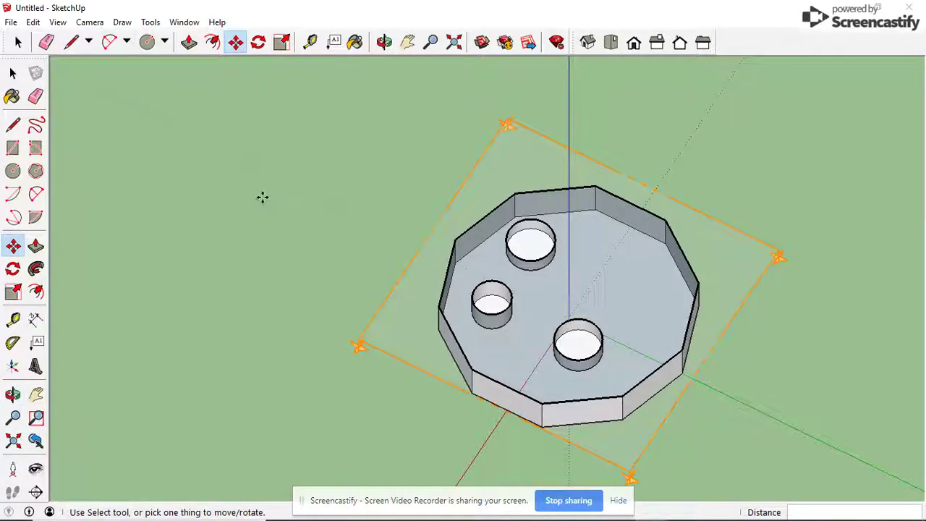